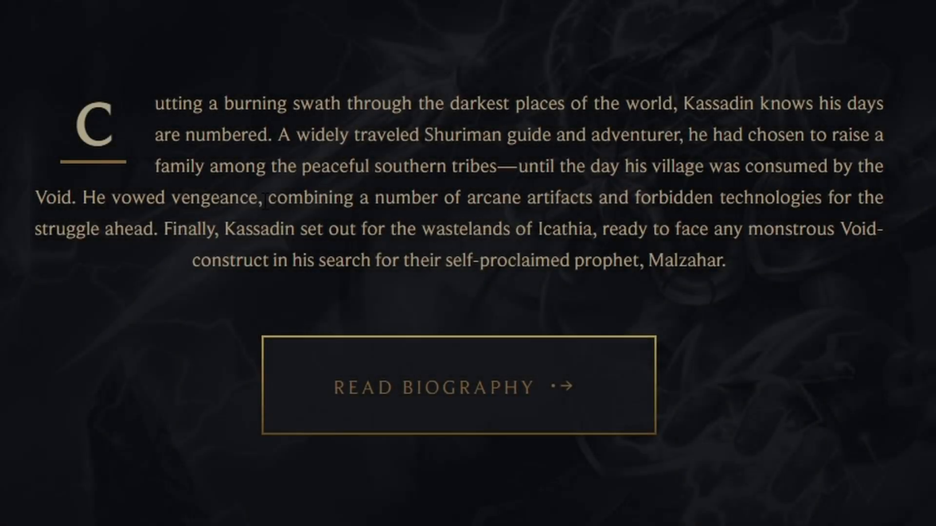
- Read Kassadin's biography for his use of arcane artifacts and forbidden technologies, highlighting the passage about his arcane weapons and Zaunite ingenuity
left_click_drag(268, 198, 751, 203)
left_click_drag(809, 198, 822, 198)
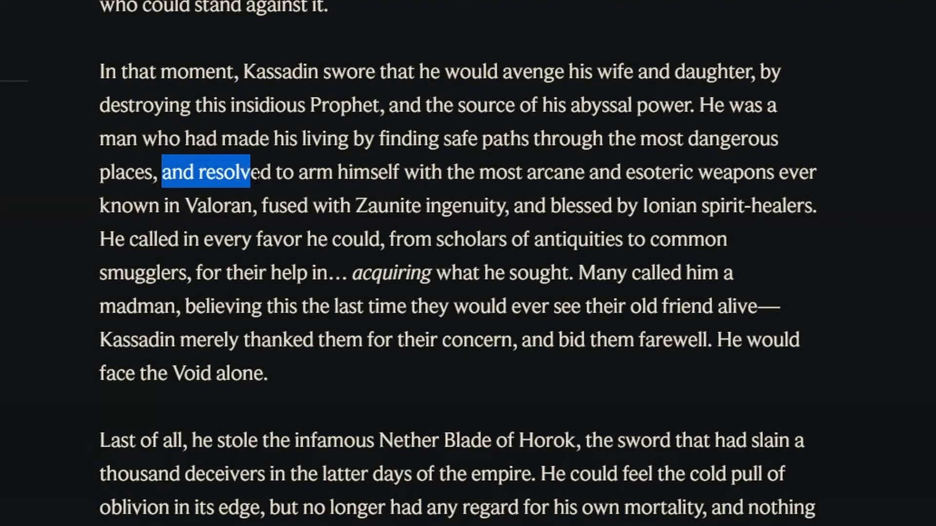
left_click_drag(723, 178, 471, 200)
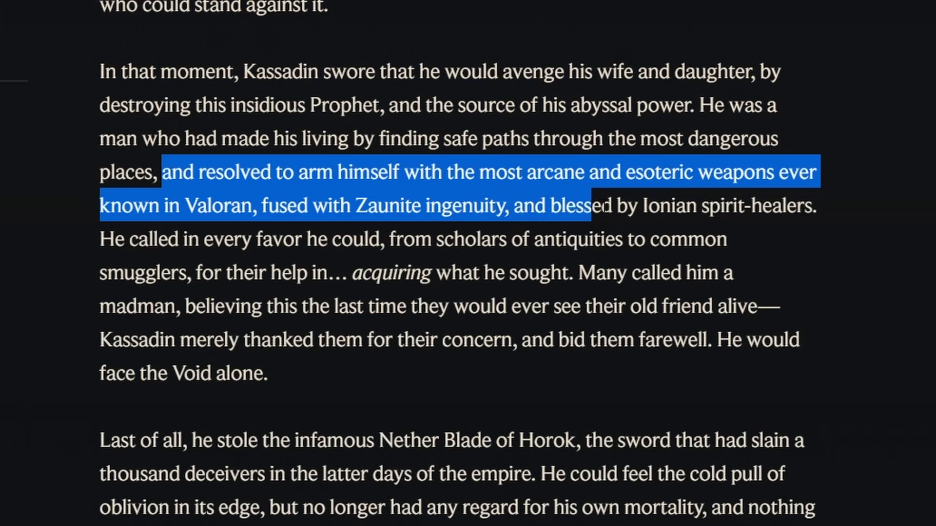
mouse_move(775, 207)
left_mouse_down()
mouse_move(835, 207)
mouse_move(818, 207)
left_mouse_up()
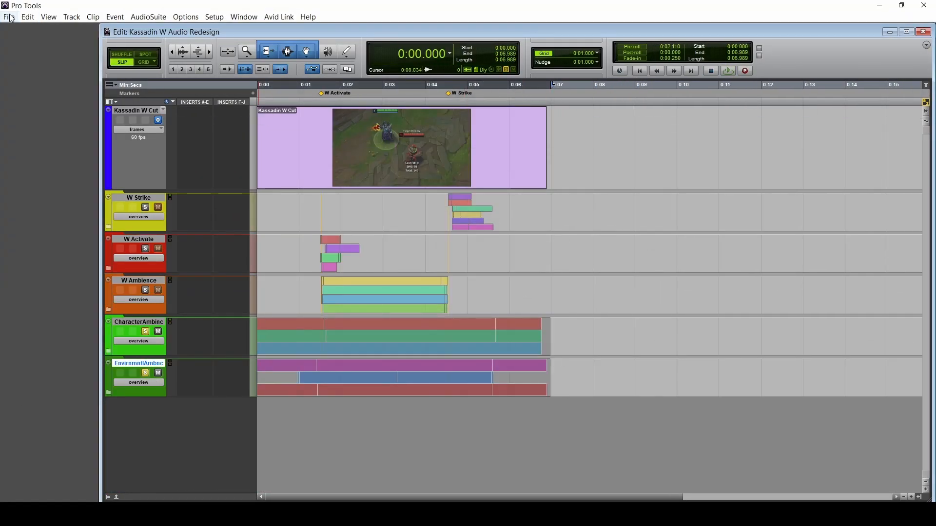
- Import the bounced Kassadin Redesign Ambience file into the Kassadin Q Redesign session and group its track in a folder named Ambience
left_click(10, 18)
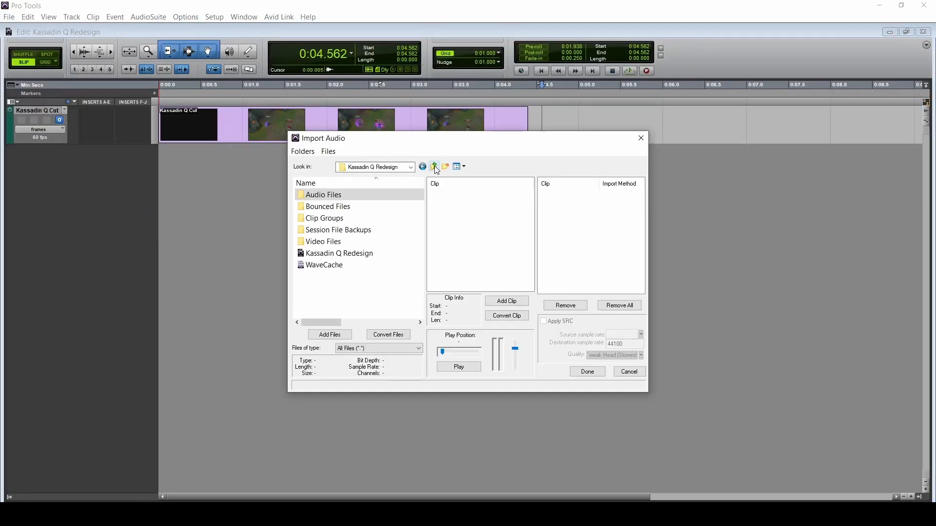
double_click(383, 204)
left_click(383, 197)
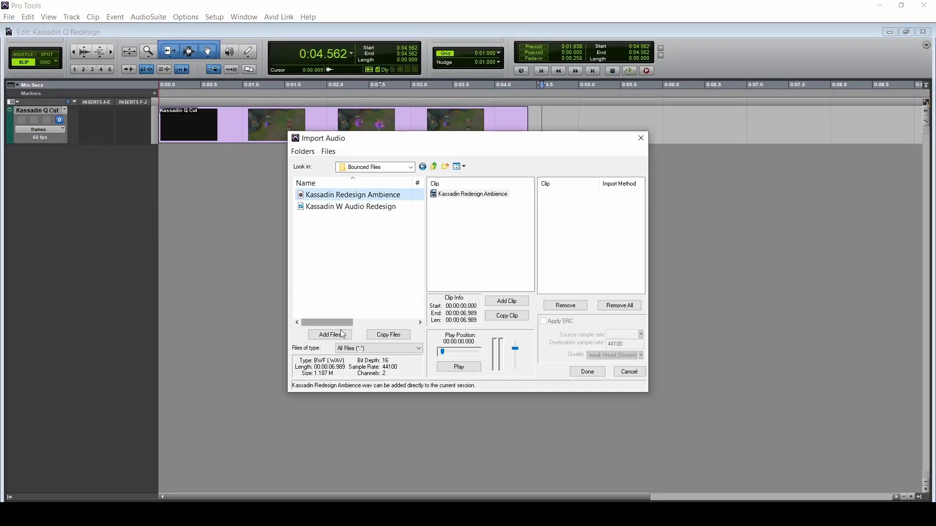
right_click(25, 153)
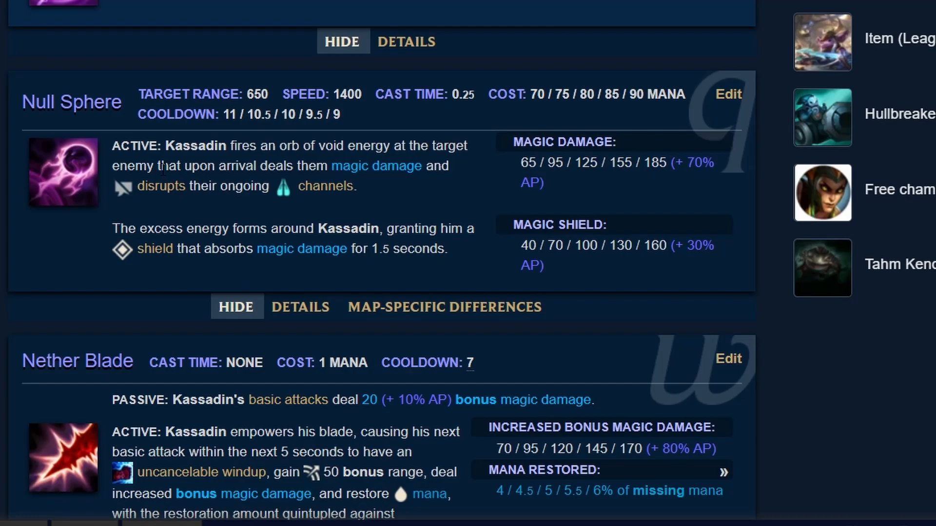
- Audition sounds from the 344 Audio - Sci-Fi Voices folder in Bundle 1 of the sound library
mouse_move(122, 188)
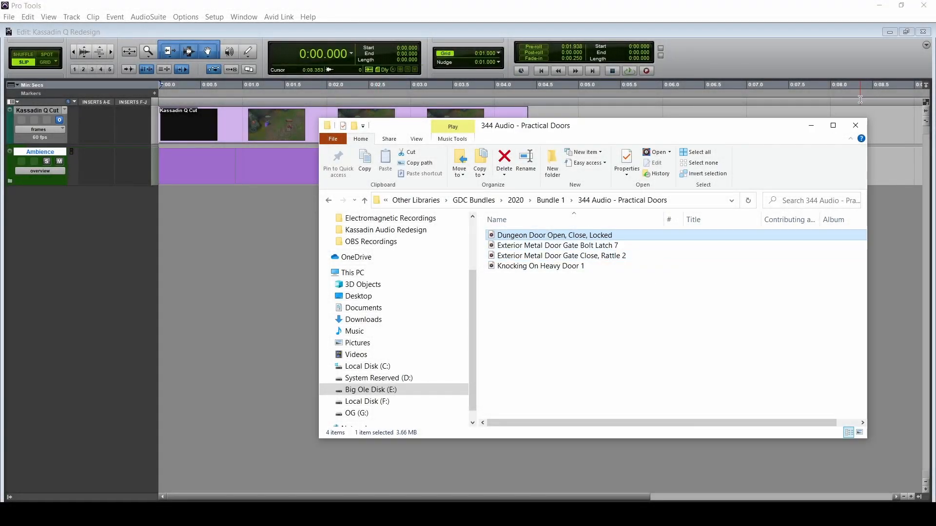
left_click_drag(680, 128, 616, 134)
left_click(265, 207)
double_click(520, 304)
double_click(478, 242)
double_click(489, 262)
left_click(265, 207)
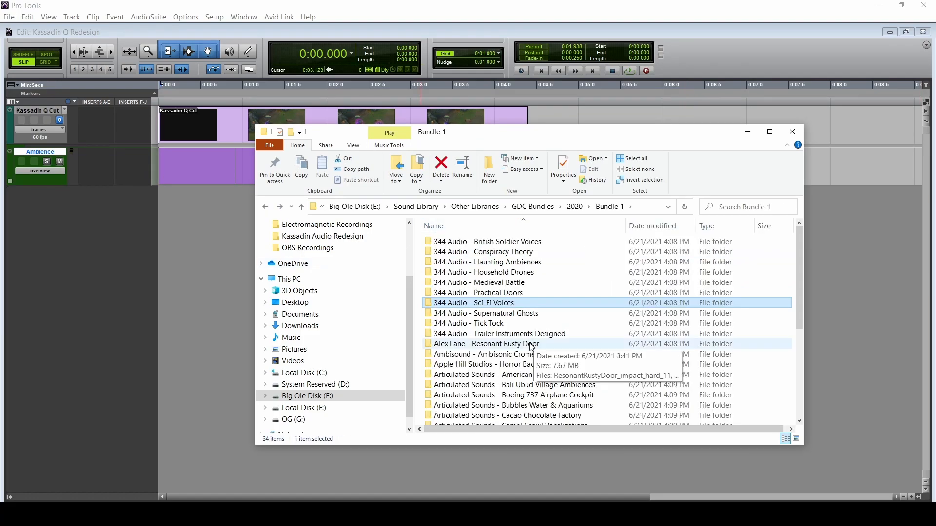
- Open the 344 Audio - Supernatural Ghosts folder and check its ghost voice sounds
double_click(487, 314)
left_click(520, 273)
left_click(519, 253)
- Show the session's video window, place it over the edit timeline and play back the session
left_click(243, 17)
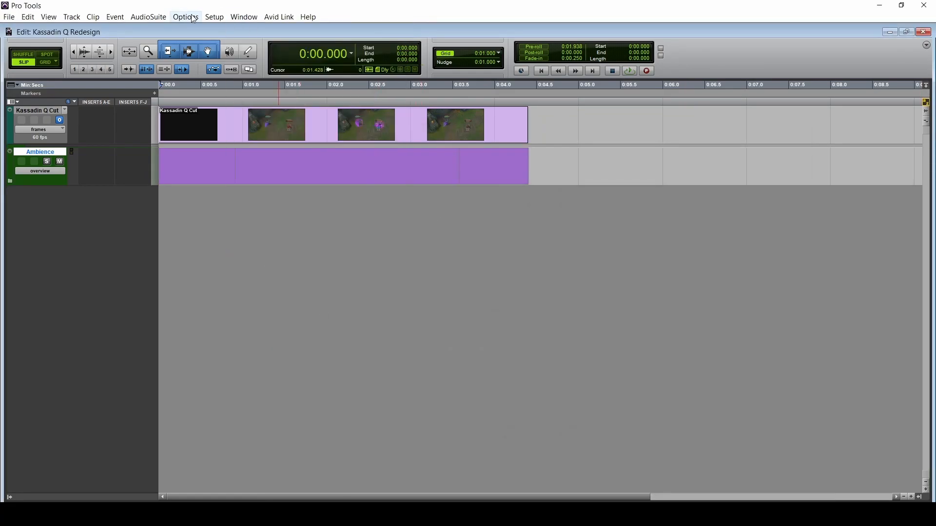
left_click_drag(707, 193, 345, 122)
left_click(253, 514)
key("space")
- Audition the Supernatural Ghosts sounds and add the Ghostly Presence and Male Ghostly Voice files to the session as new tracks
mouse_move(254, 514)
left_click(299, 476)
double_click(630, 285)
double_click(629, 268)
left_click_drag(626, 286, 173, 395)
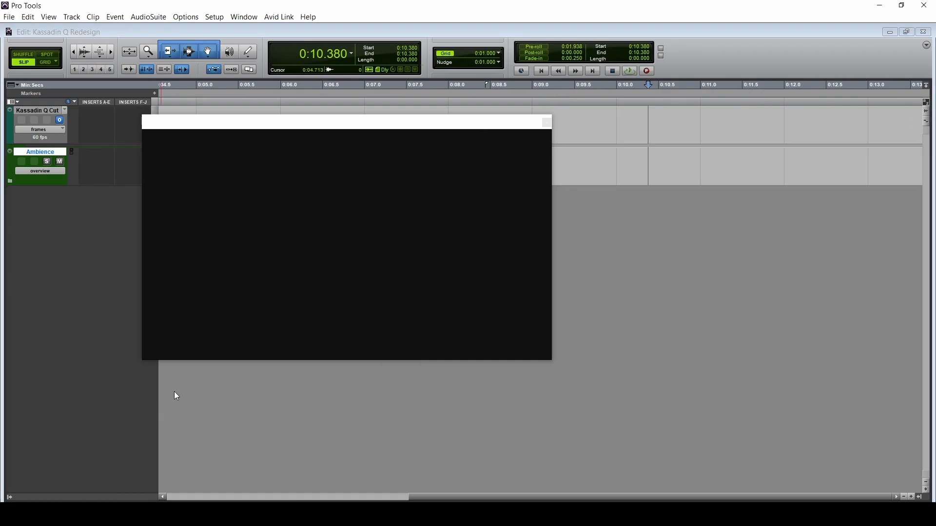
left_click(300, 477)
left_click_drag(625, 276, 175, 361)
- Move the Ghostly Presence and Male Ghostly Voice clips to the start of the timeline
key("r")
key("r")
left_click_drag(287, 214, 193, 216)
left_click_drag(297, 246, 195, 246)
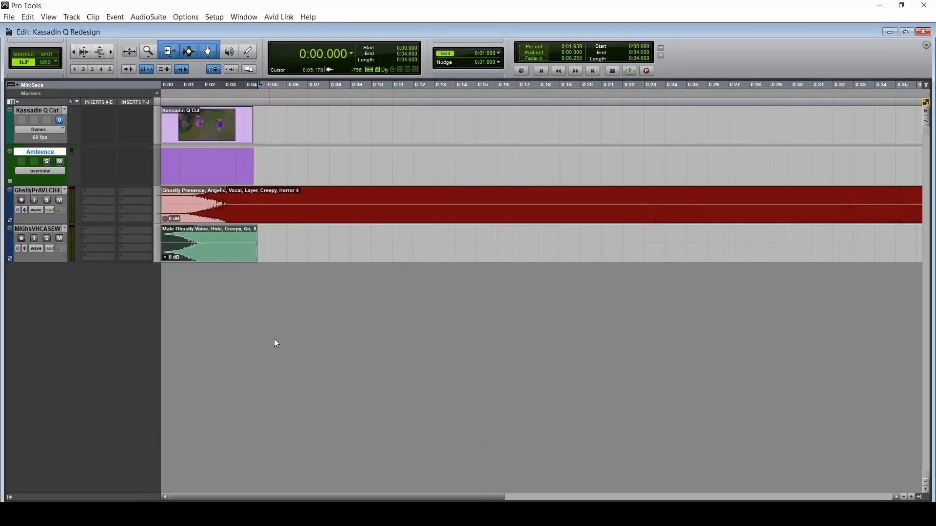
- Add the electric modem and EMF radiation recordings from the Articulated Sounds - Electromagnetic Household Fields folder as new tracks
mouse_move(292, 514)
left_click(299, 476)
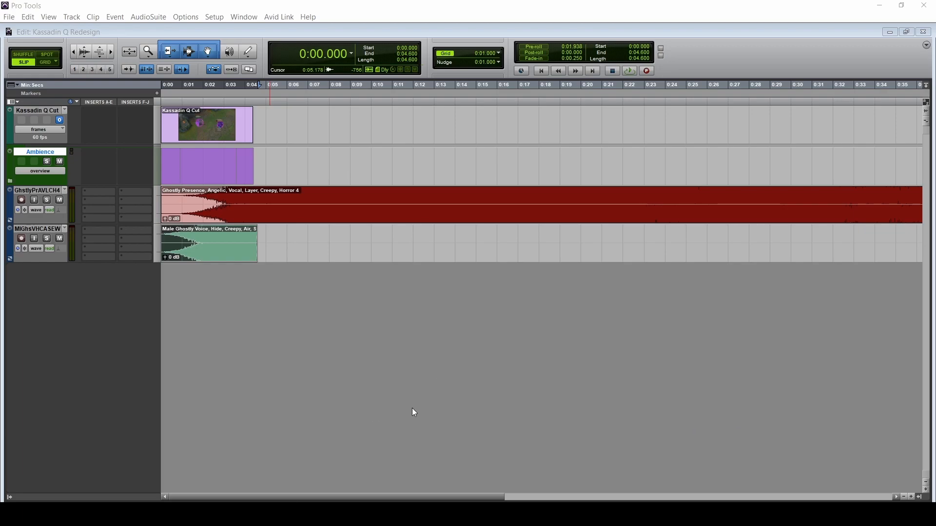
left_click(377, 230)
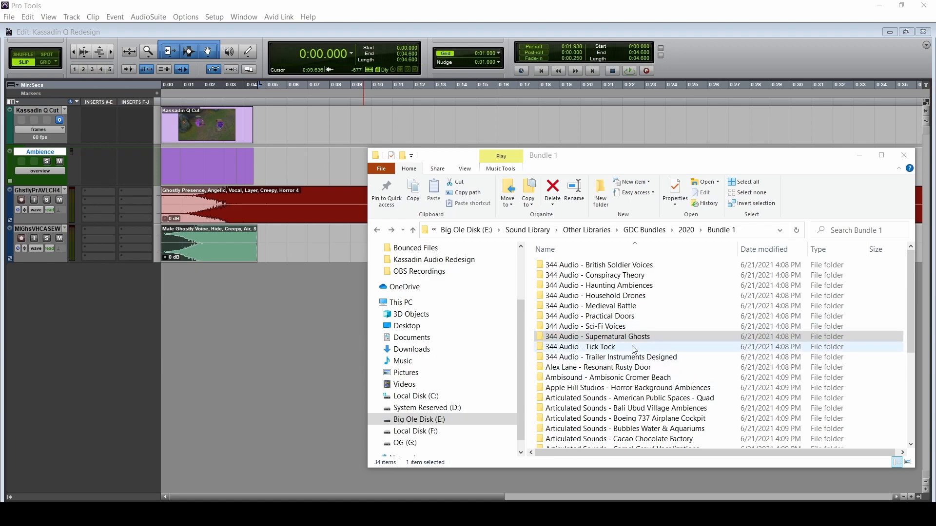
scroll(634, 350, "down", 2)
double_click(628, 377)
left_click_drag(609, 265, 210, 276)
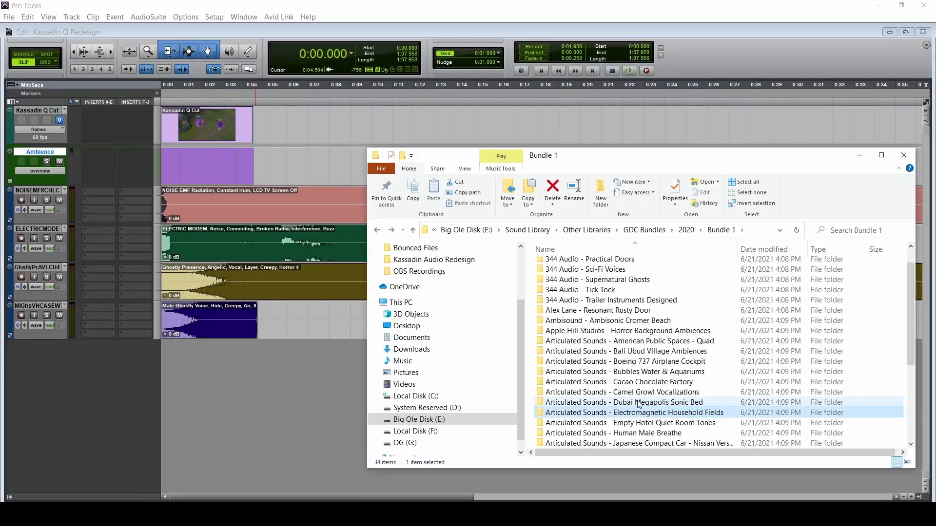
- Check the Human Male Breathe folder and add 0007_Snowboard_Passby_5 from the Wav Junction Snowboard folder in Bundle 14 as a track
scroll(706, 371, "down", 2)
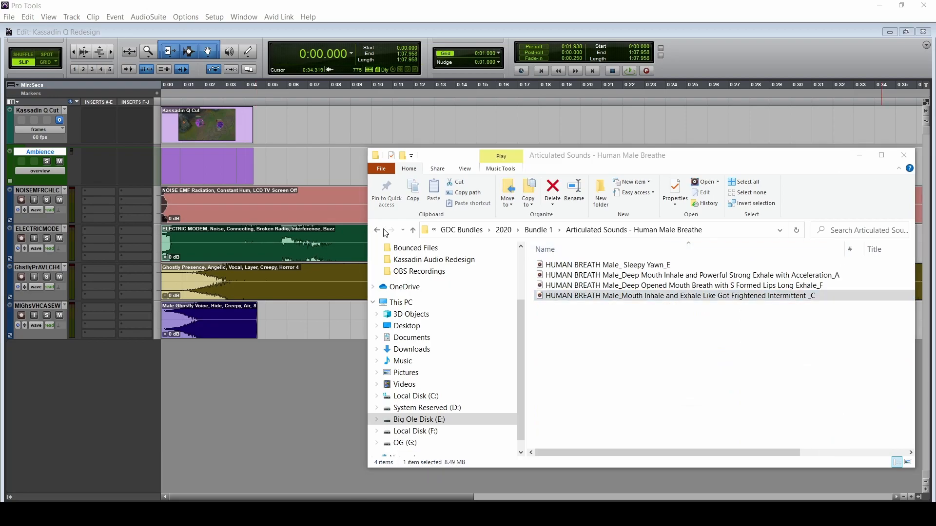
left_click(384, 231)
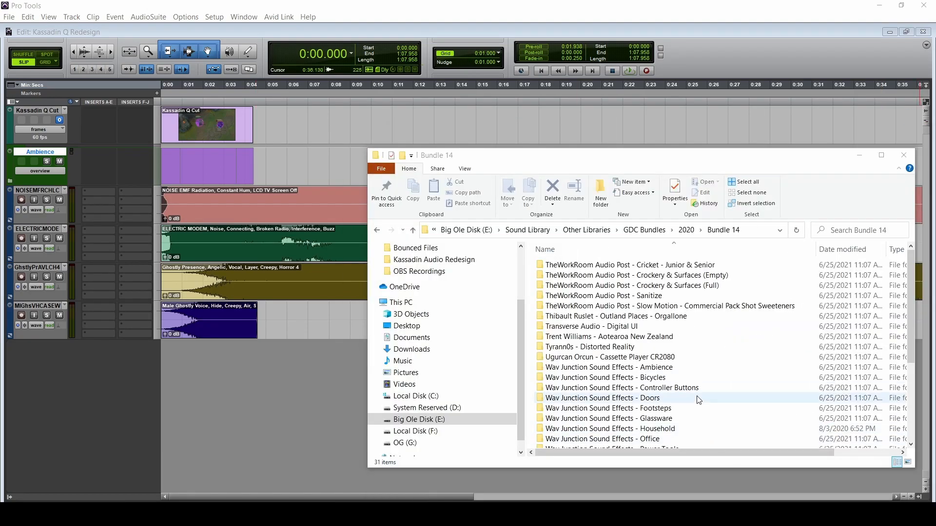
double_click(692, 398)
left_click(656, 276)
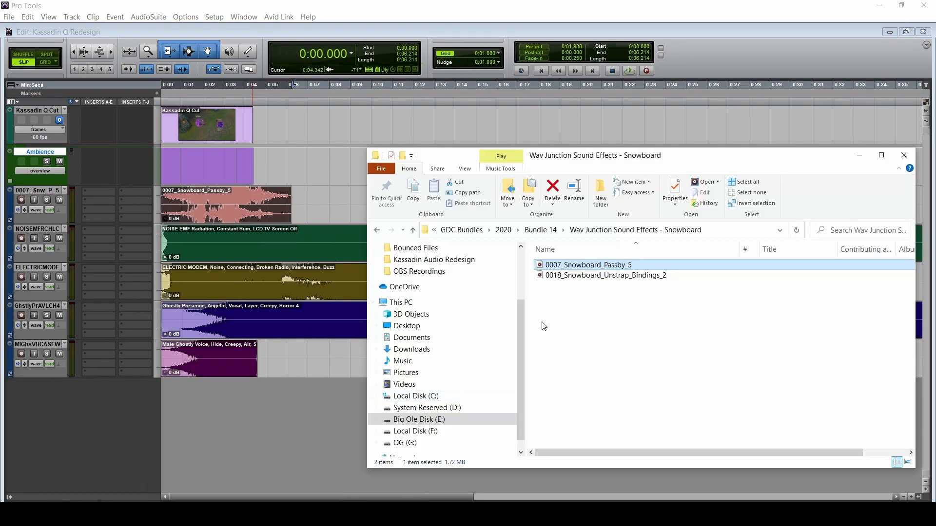
- Add the Digital-Horror - RISE - Crushed time 02 sound and two ice hockey recordings from the library bundles as new tracks
key("BackSpace")
double_click(622, 275)
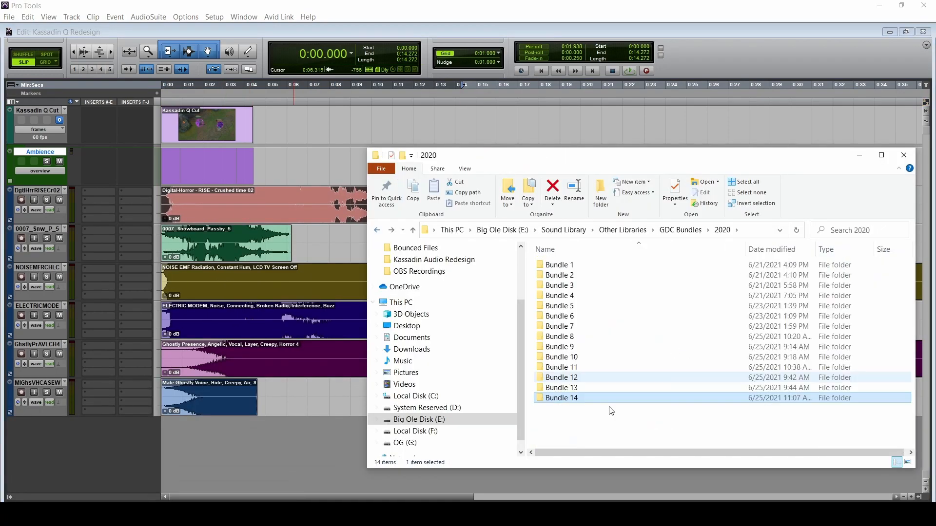
double_click(628, 290)
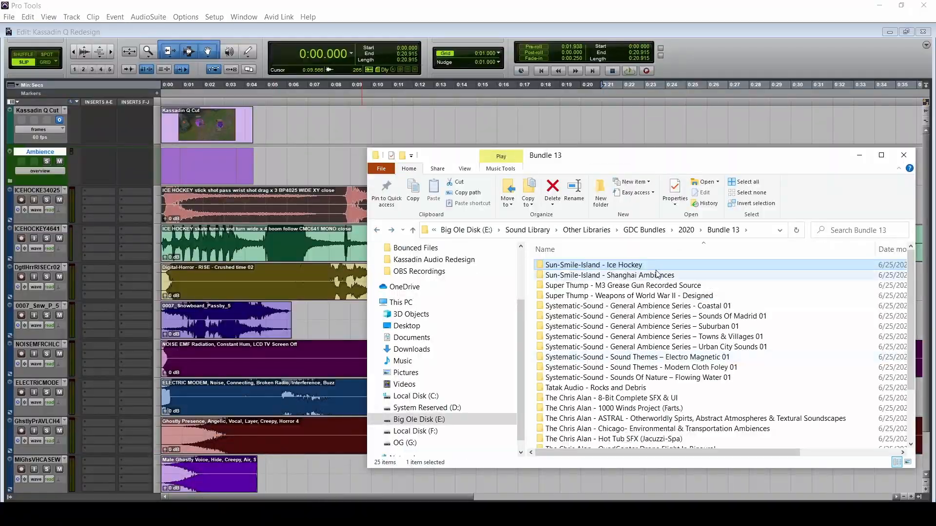
- Audition the sounds in the 8-Bit Complete SFX & UI folder of Bundle 13
scroll(775, 346, "down", 2)
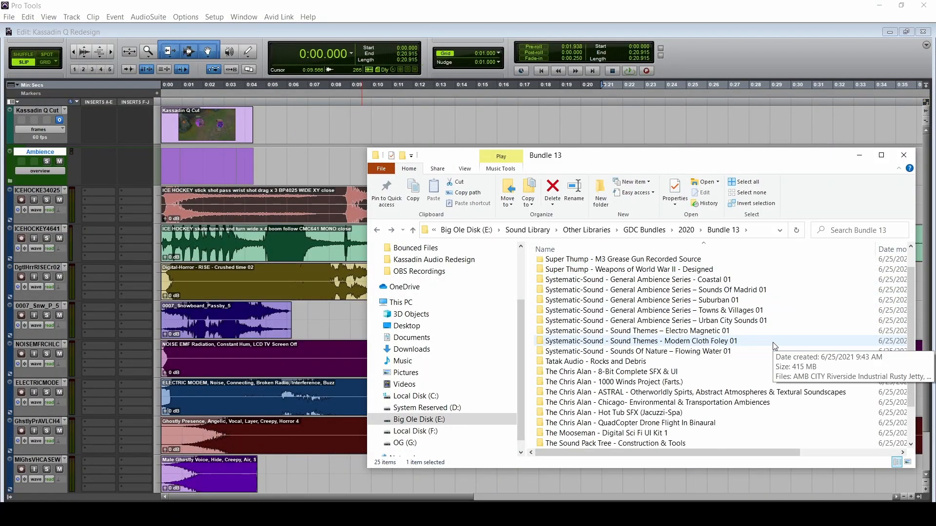
double_click(710, 373)
left_click(711, 276)
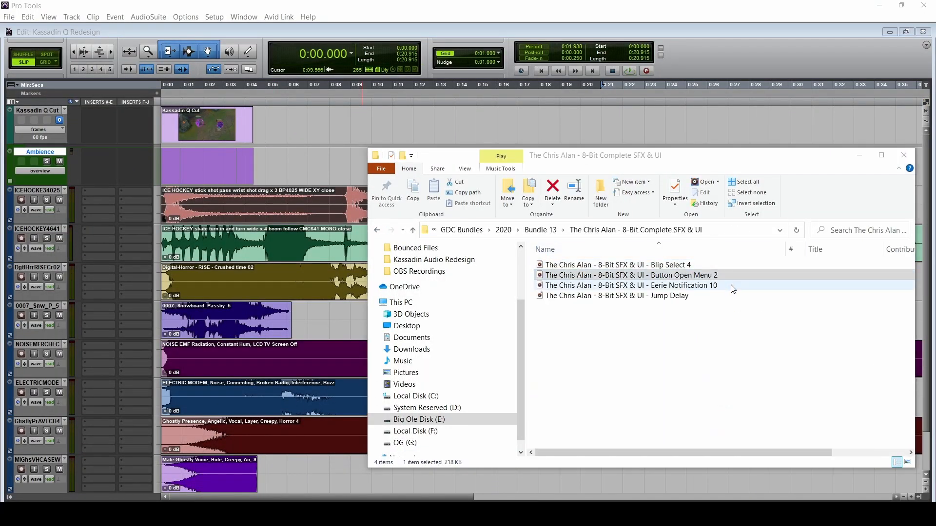
left_click(784, 266)
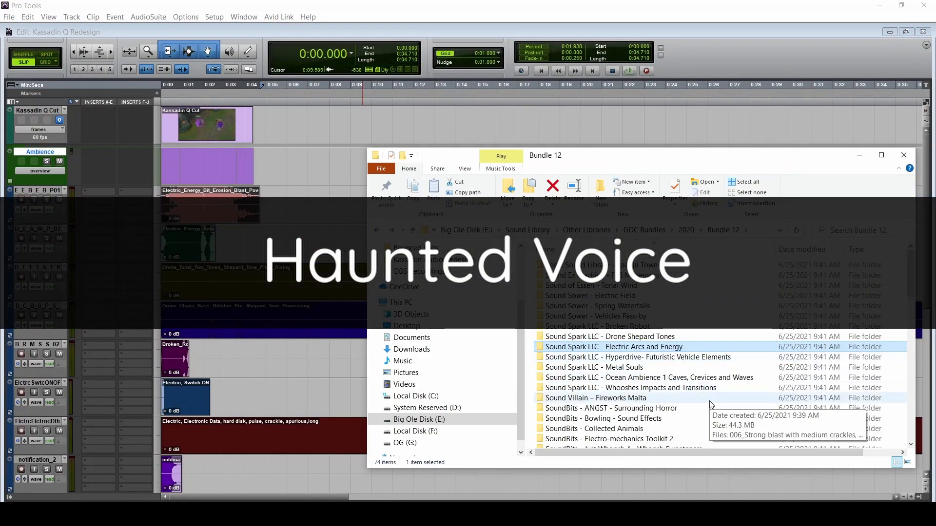
- Add Dark_Sci-Fi_Transition_01 and Scary_Breath_Whoosh_05 from the Sound Spark Whooshes Impacts and Transitions folder in Bundle 12 as tracks
double_click(702, 388)
left_click_drag(585, 274, 171, 460)
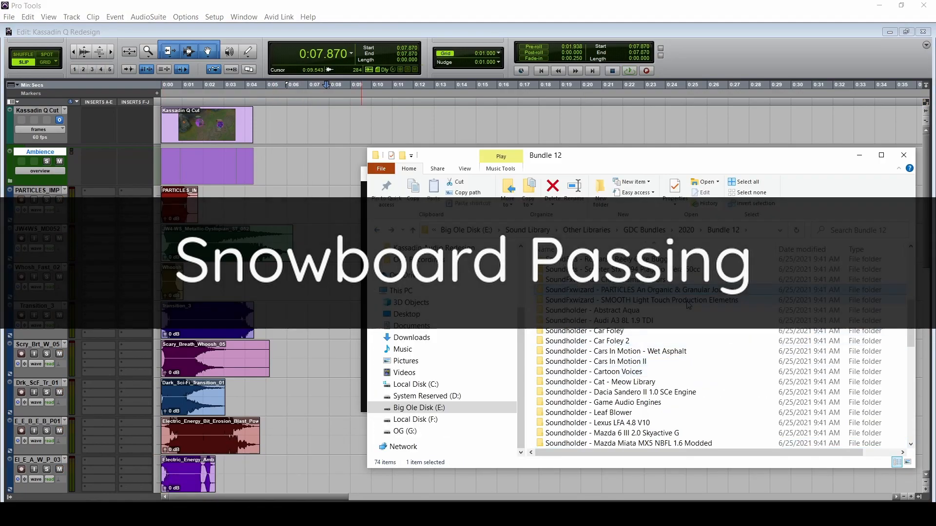
- Browse Bundle 12 for more sounds, including the SMOOTH Light Touch Production Elements and Alien and Imagined Atmospheres folders
double_click(689, 302)
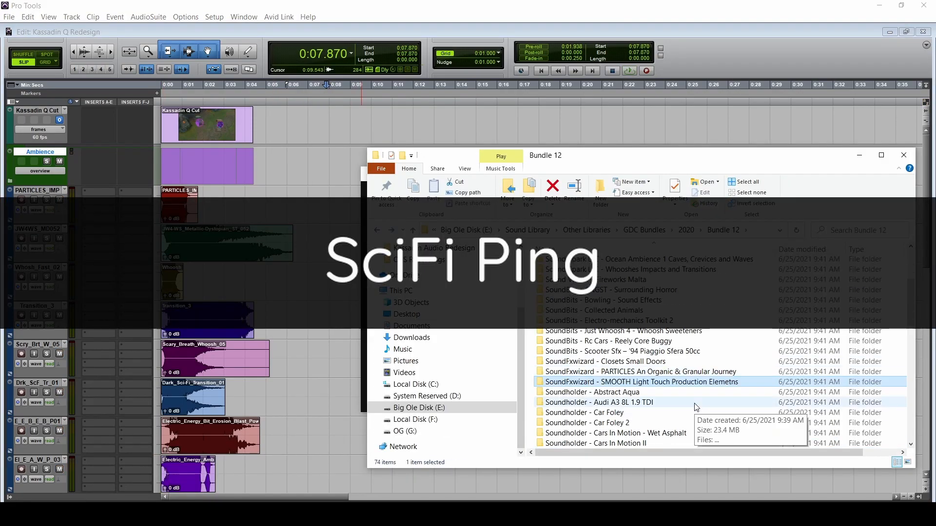
scroll(695, 407, "down", 8)
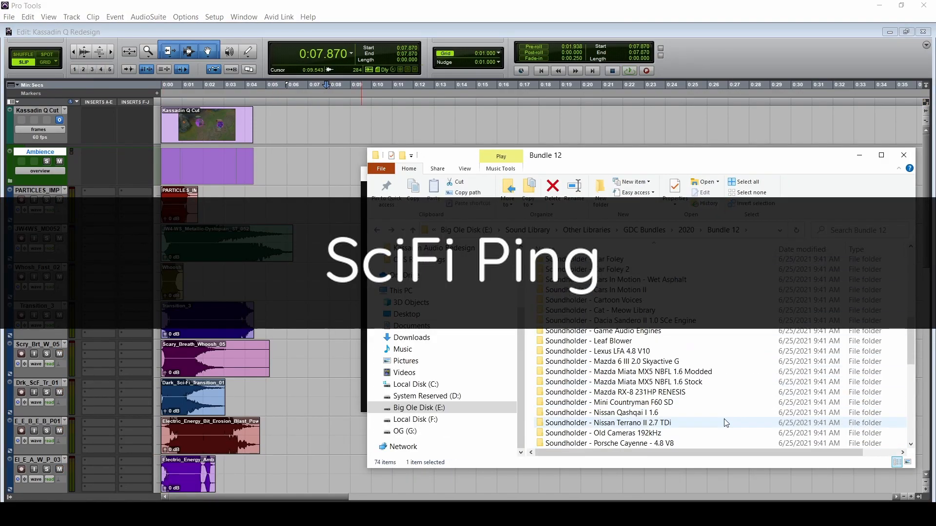
double_click(721, 382)
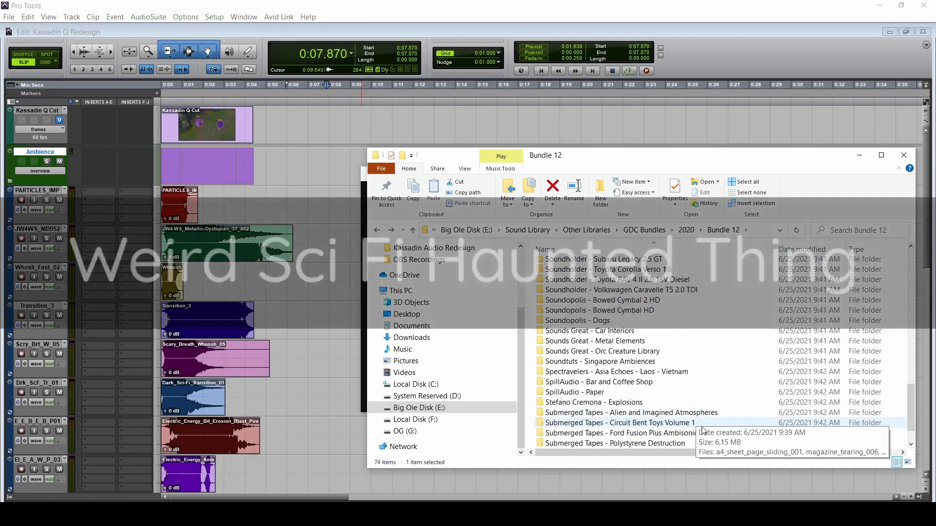
double_click(628, 412)
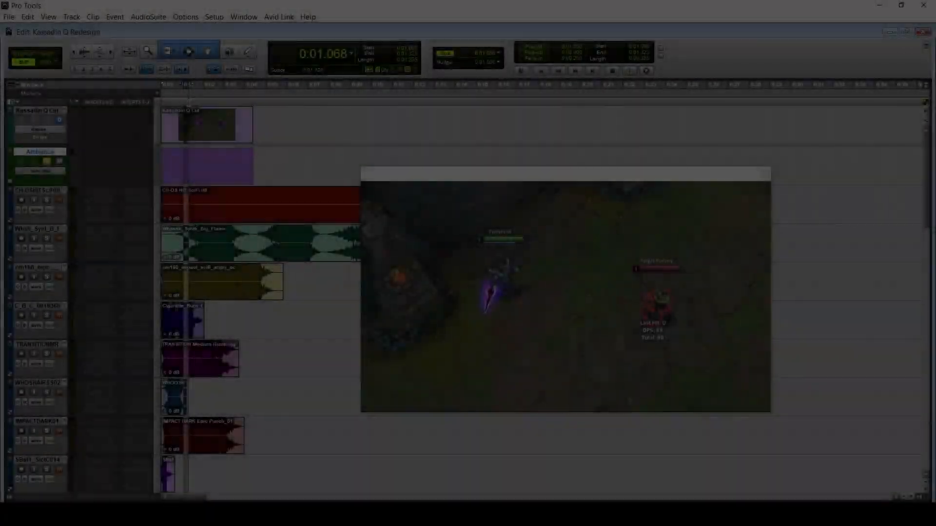
- Add a marker named Q Activate at 0:01.369 where the ability starts in the video
key("KP_Enter")
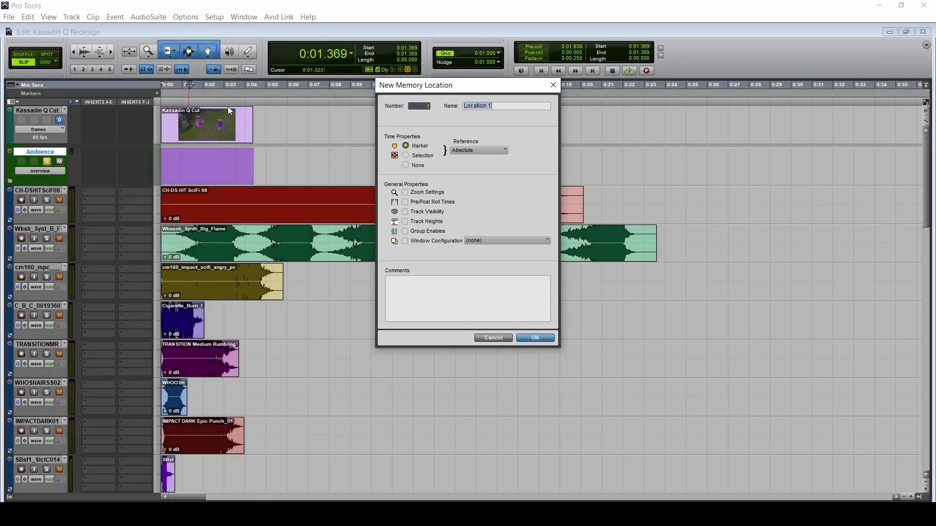
key("Return")
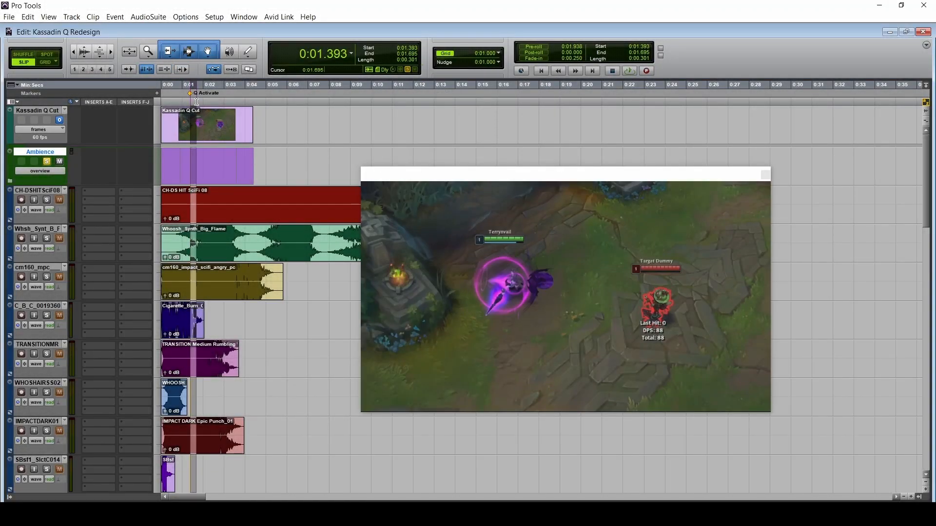
- Find the frame where the orb is released and add a marker named Q Release at 0:01.721
left_click(196, 102)
key("t")
key("t")
key("t")
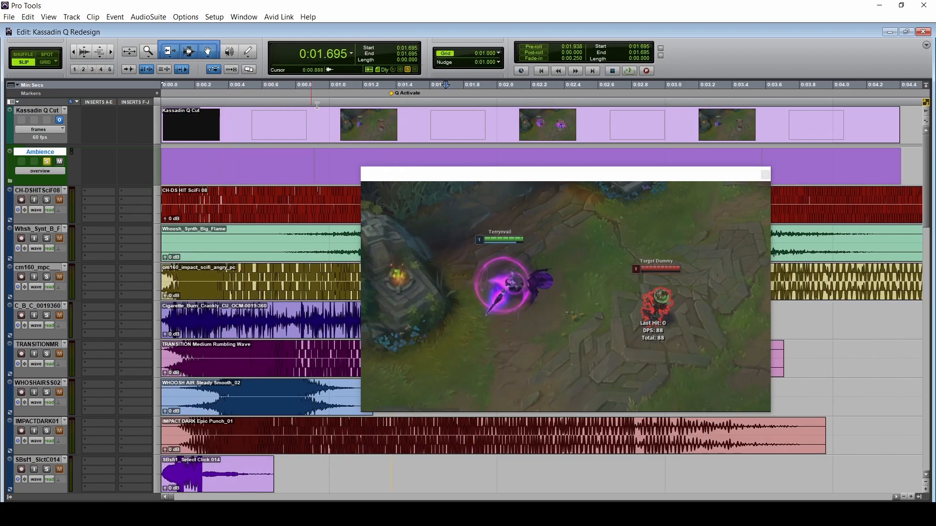
left_click_drag(436, 101, 455, 103)
key("KP_Enter")
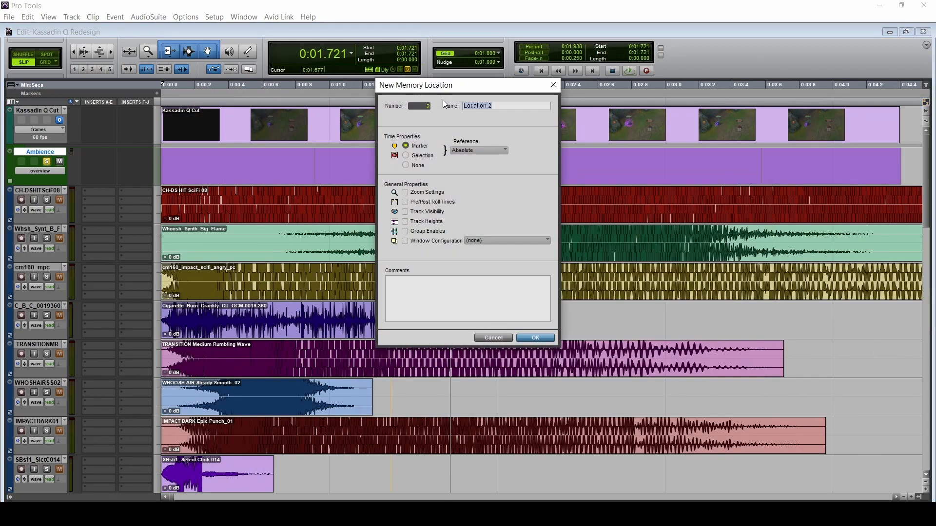
key("Return")
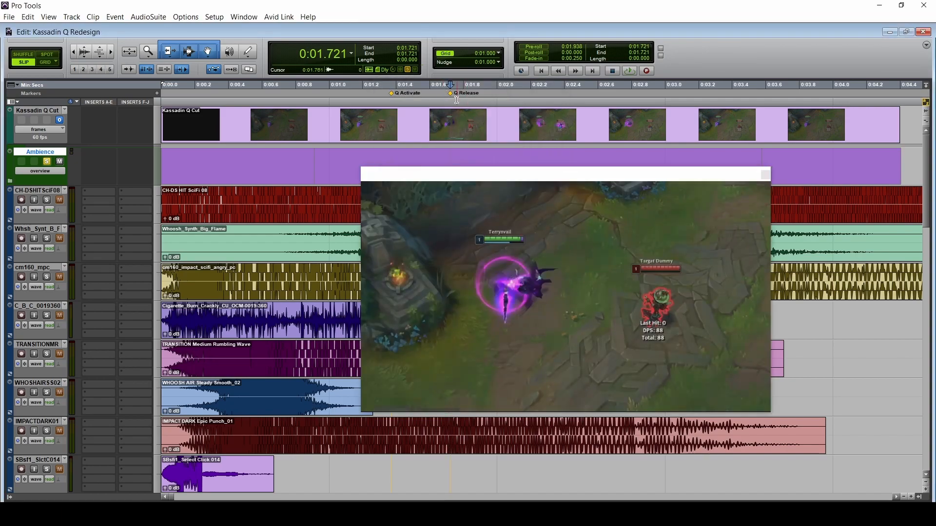
- Find the frame where the orb hits the target and add a marker named Q Impact at 0:02.101
left_click_drag(453, 100, 514, 101)
left_click(514, 100)
key("KP_Enter")
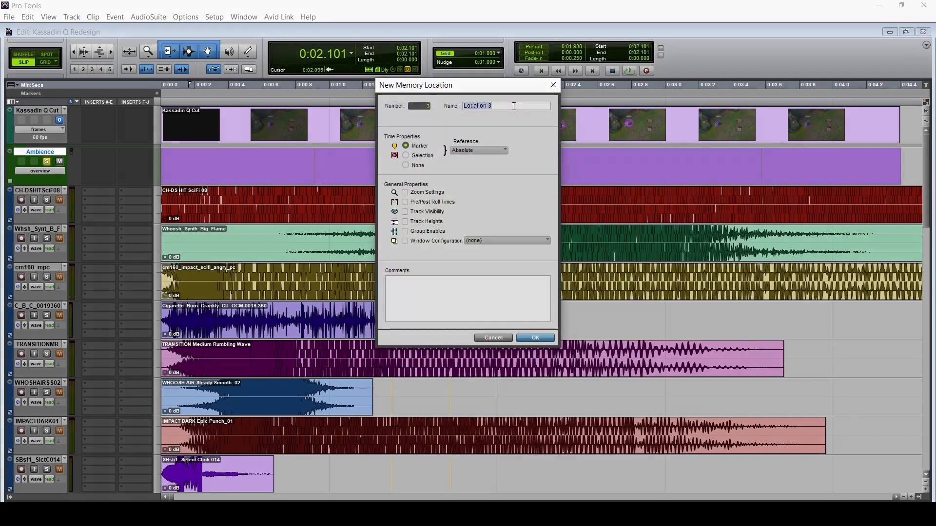
type("Q Im")
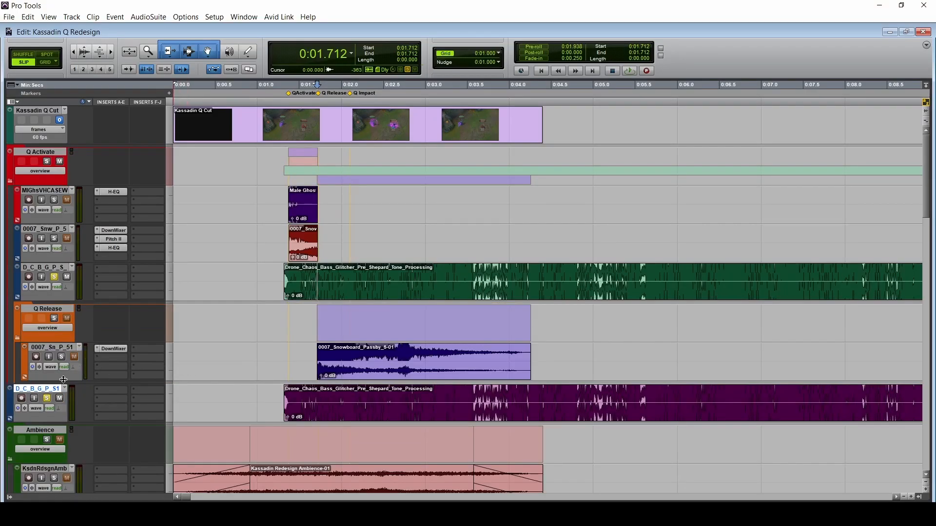
scroll(69, 416, "down", 3)
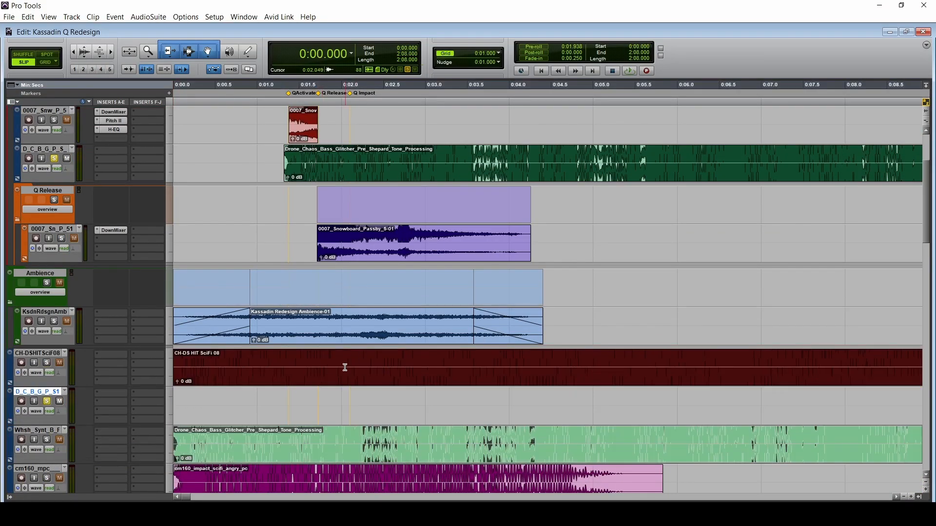
- Audition the Drone_Chaos_Bass_Glitcher clip in the Q Activate folder from several points along its length
scroll(135, 290, "up", 4)
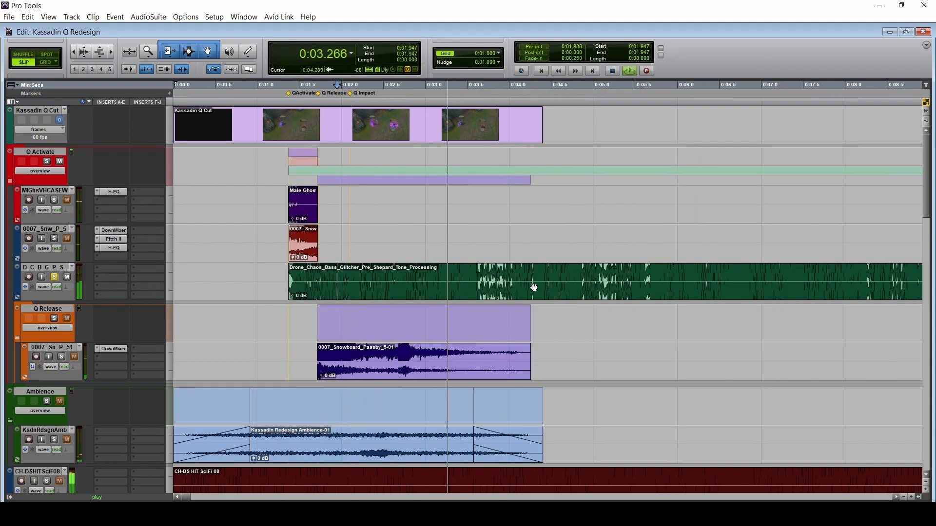
key("space")
left_click(366, 292)
key("space")
key("space")
left_click(417, 297)
key("space")
key("space")
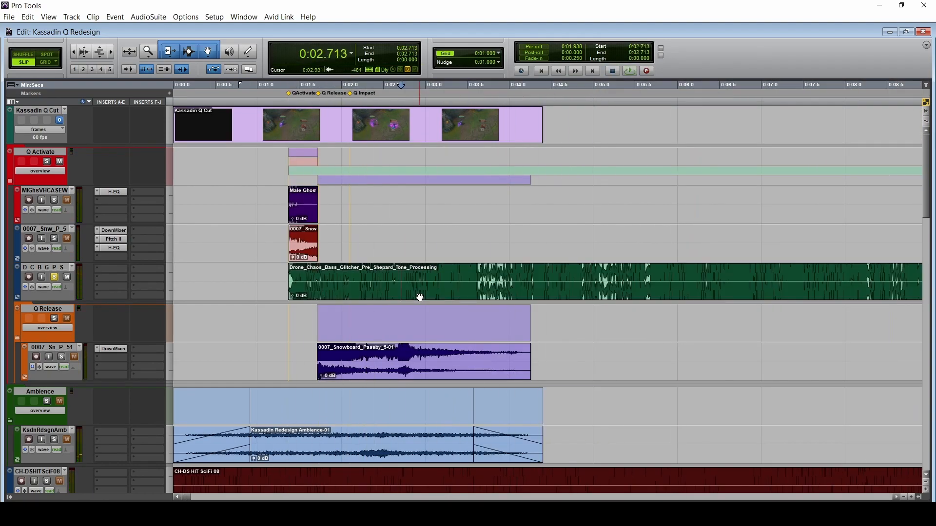
- Slow down the Drone_Chaos_Bass_Glitcher clip with the AudioSuite Time Shift processor, render it and play the result
key("ctrl+]")
left_click(149, 16)
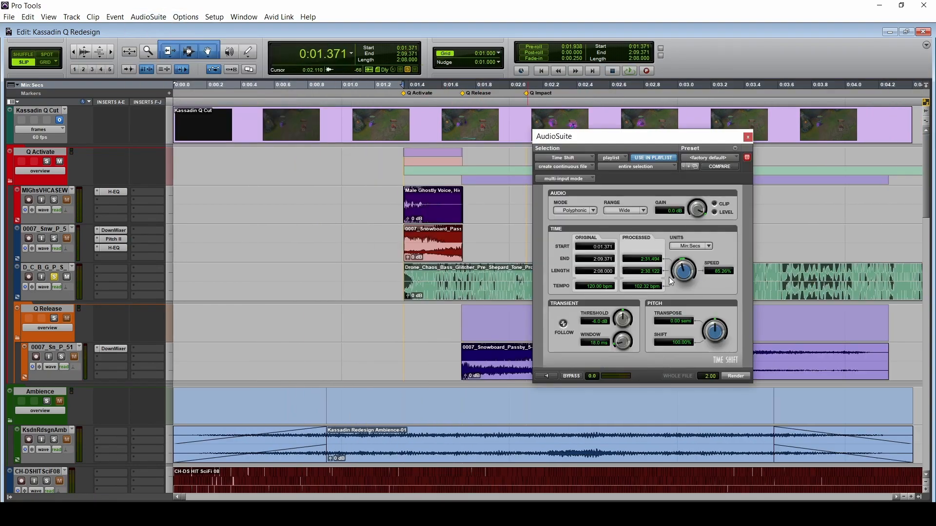
left_click(735, 376)
key("space")
key("space")
left_click(409, 283)
key("ctrl+]")
left_click(747, 137)
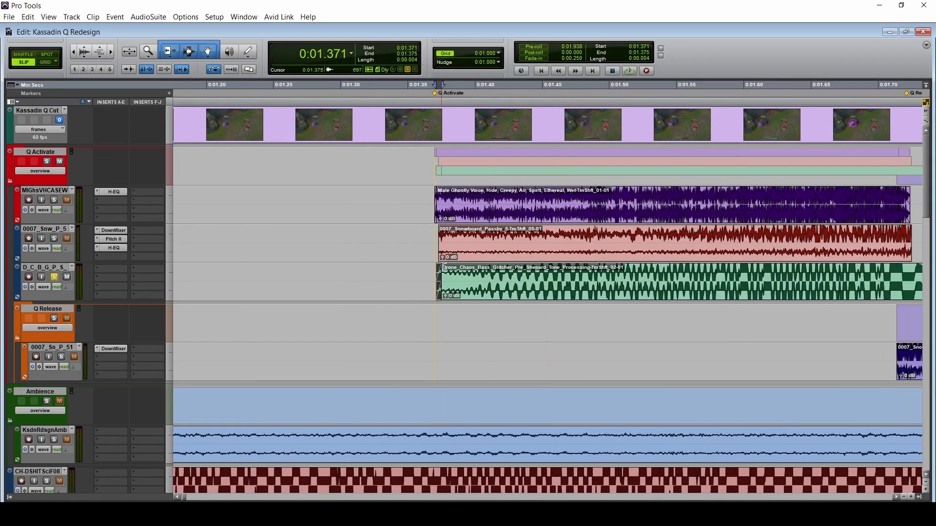
- Split the time-shifted drone clip, delete the excess after the cut, and play the shortened clip
key("ctrl+]")
left_click(539, 275)
key("b")
left_click(577, 289)
key("Delete")
key("ctrl+[")
key("ctrl+[")
key("ctrl+[")
left_click(412, 288)
key("space")
- Refine the end of the drone clip around the Q Release marker and play it back
left_click(554, 280)
key("ctrl+]")
key("ctrl+]")
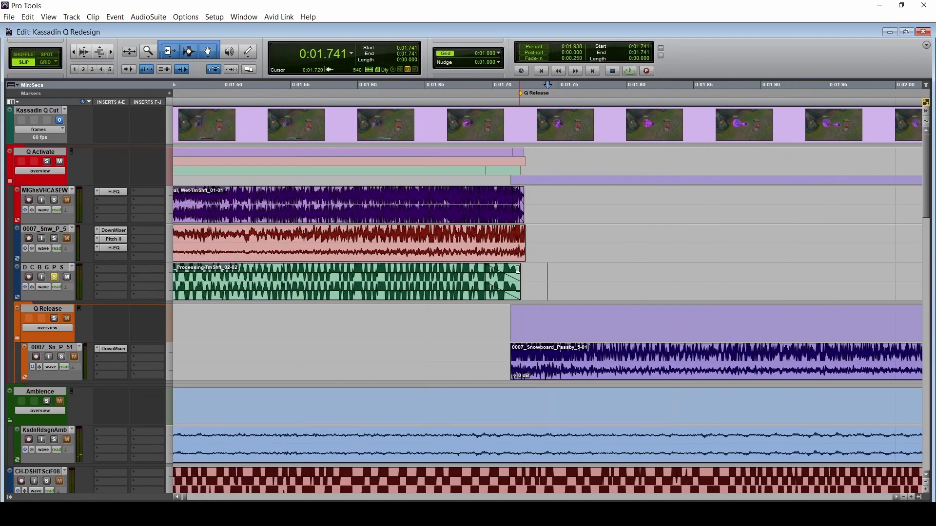
left_click(397, 275)
key("space")
- Insert EQ3 1-Band on the drone track and set a peak boost of 8.3 dB at 29.0 Hz
left_click(121, 277)
left_click(341, 307)
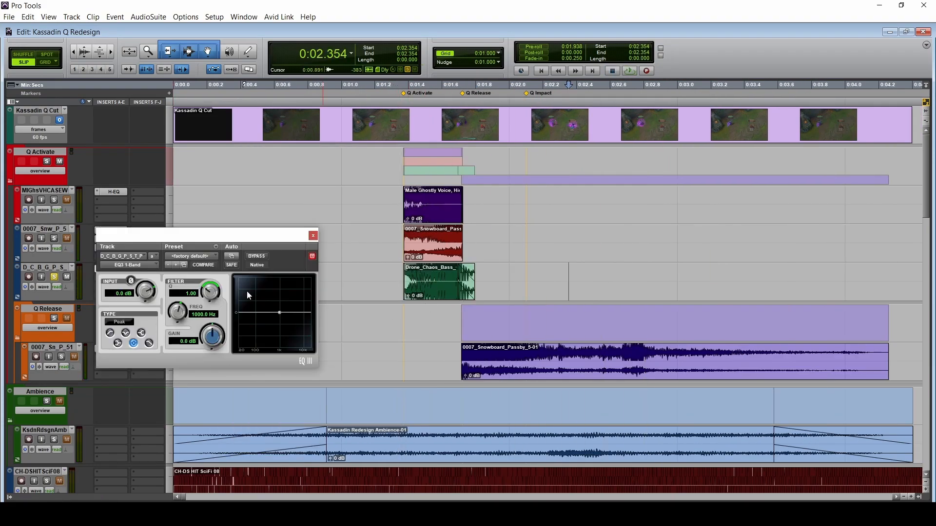
left_click(231, 256)
left_click(340, 135)
left_click(468, 130)
left_click(603, 317)
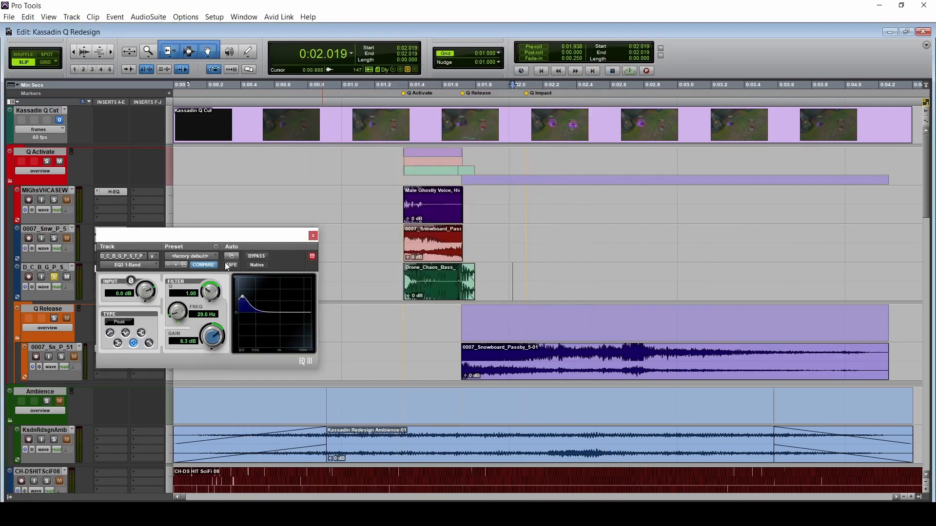
left_click(17, 297)
left_click(57, 306)
left_click(361, 345)
left_click(209, 52)
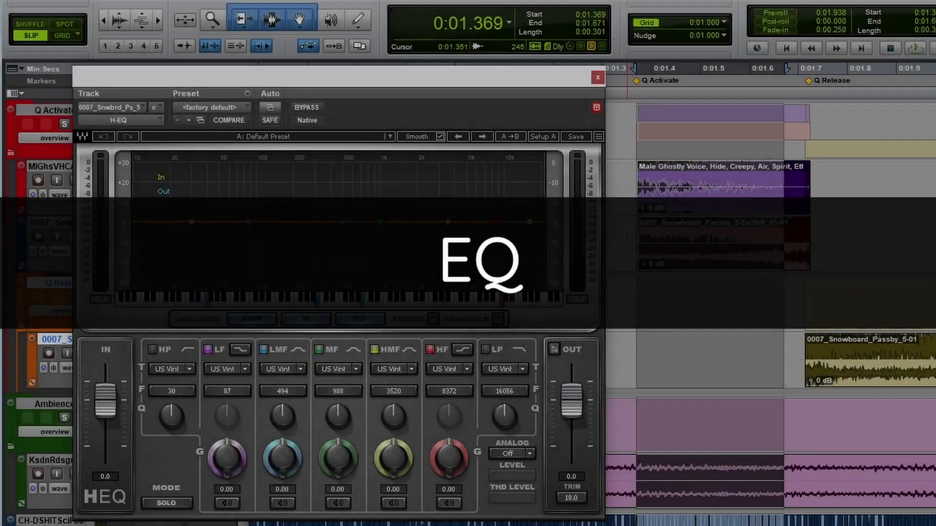
- Play the Q Activate Snowboard Passby clip with H-EQ's low-pass at 1455 Hz, then raise the low-pass cutoff
key("space")
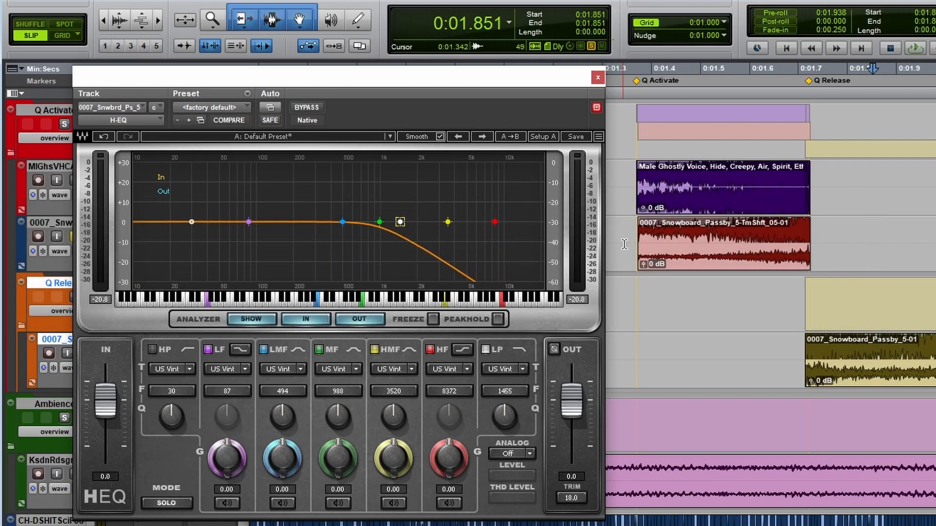
key("space")
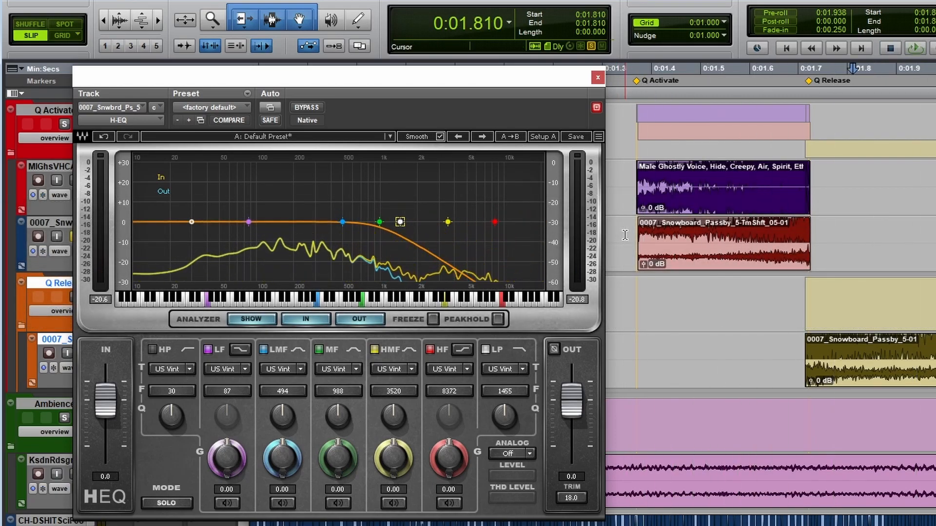
left_click_drag(401, 221, 440, 221)
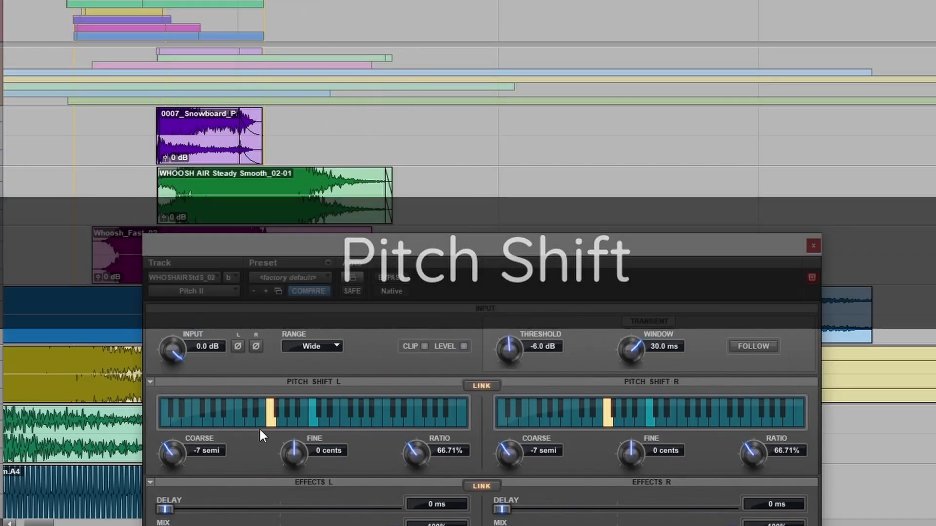
- Lower the WHOOSH AIR Steady Smooth clip to -19 semitones in Pitch II, auditioning the pitch changes
left_click(238, 419)
left_click_drag(141, 190, 480, 194)
key("space")
left_click(140, 188)
key("space")
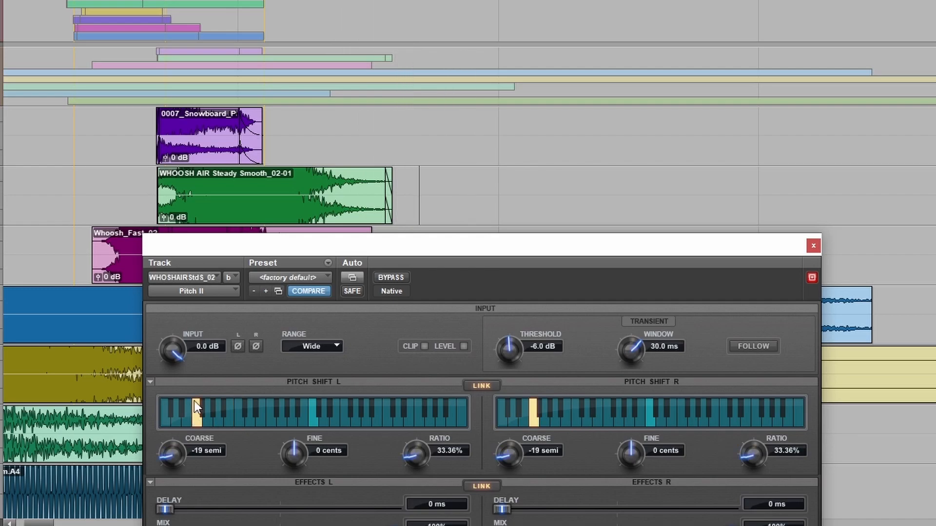
left_click_drag(143, 188, 438, 184)
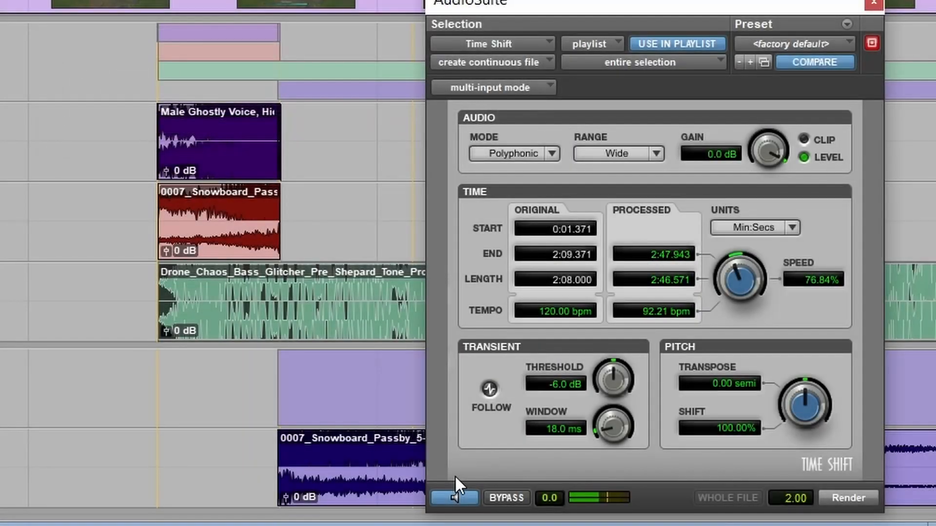
- Adjust the Time Shift speed for the Drone_Chaos_Bass_Glitcher clip while previewing it
left_click_drag(739, 281, 730, 299)
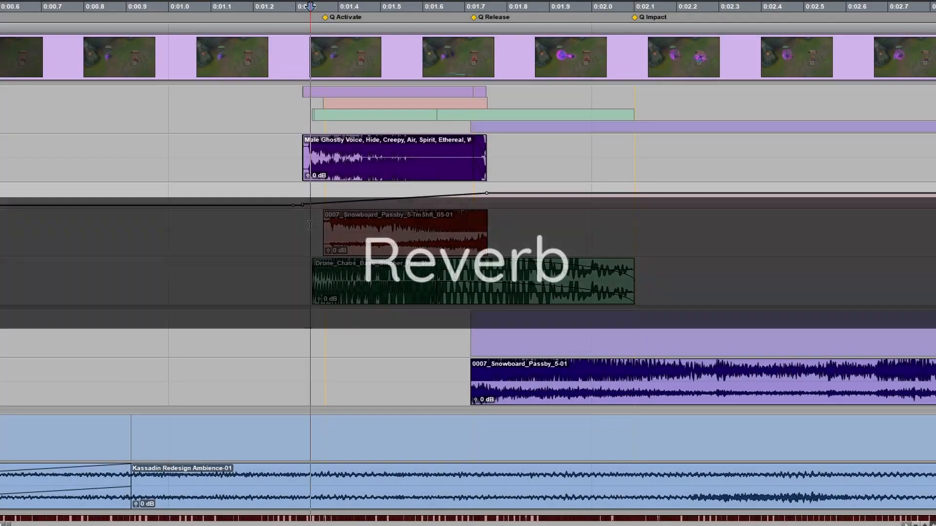
- Play the Q Activate Snowboard Passby clip to hear its H-Reverb effect and expand the plug-in's additional controls
key("space")
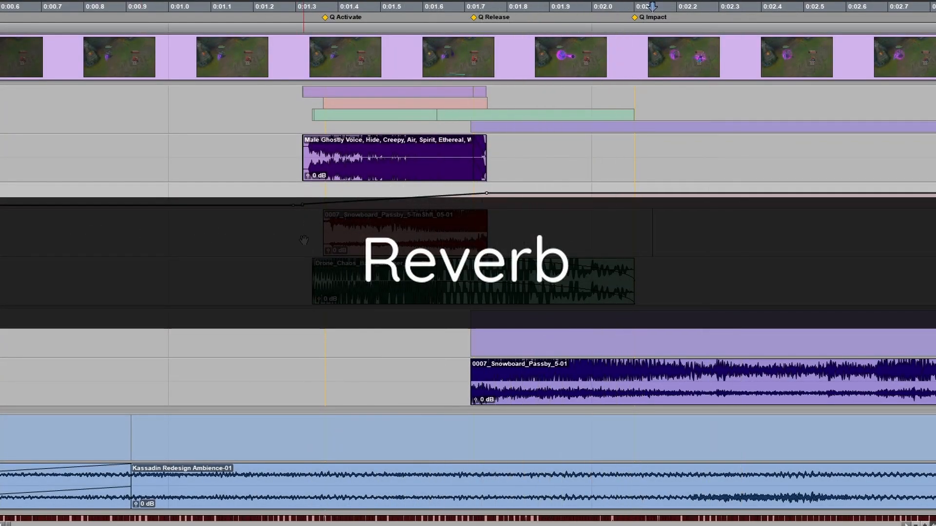
left_click(319, 222)
key("space")
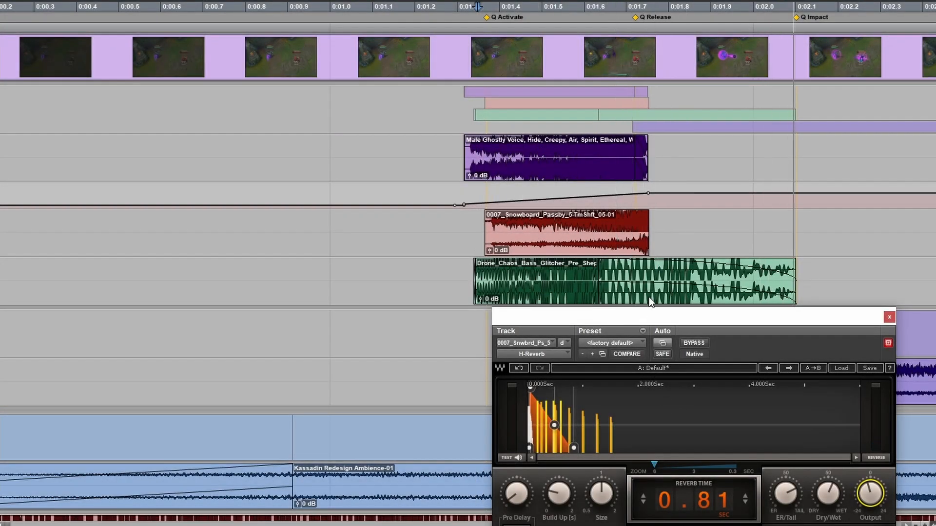
left_click_drag(656, 319, 645, 173)
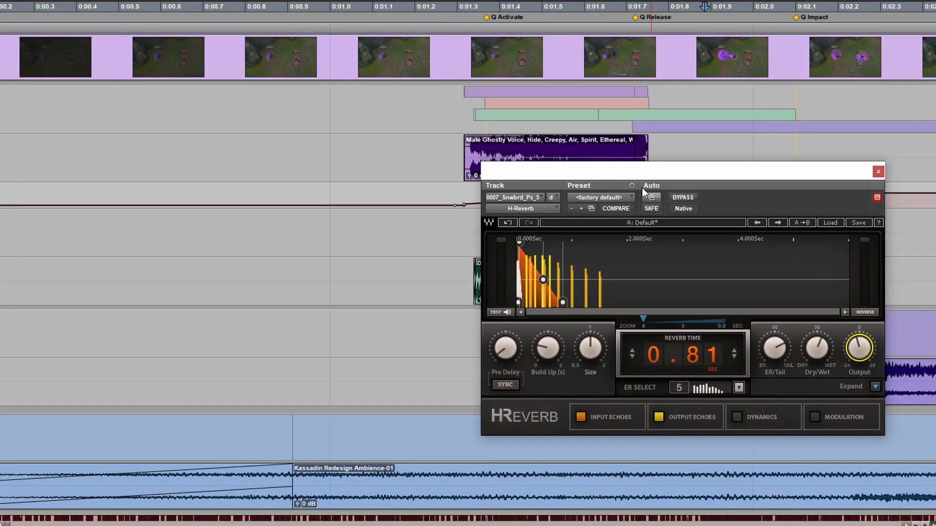
left_click(876, 386)
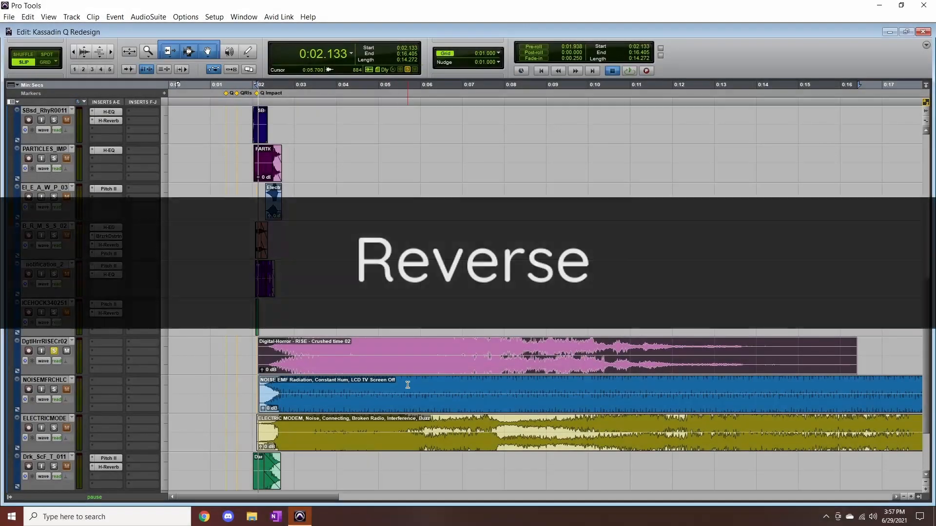
- Play the Digital-Horror - RISE - Crushed time 02 clip, split it near its beginning and delete the long remainder
key("space")
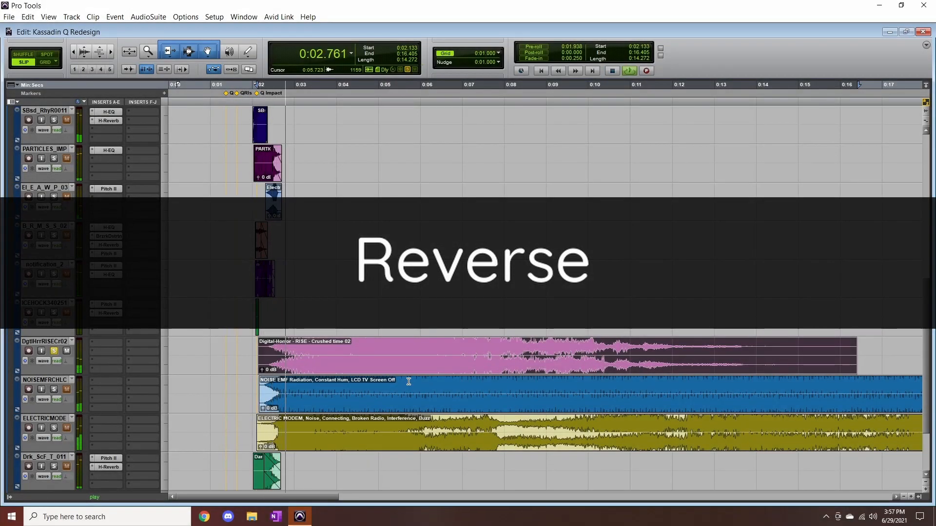
key("space")
left_click(313, 344)
key("b")
left_click(404, 370)
key("Delete")
- Select the remaining opening part of the Digital-Horror RISE clip and open the AudioSuite Reverse processor for it
left_click(291, 367)
left_click(148, 17)
mouse_move(192, 137)
left_click(273, 228)
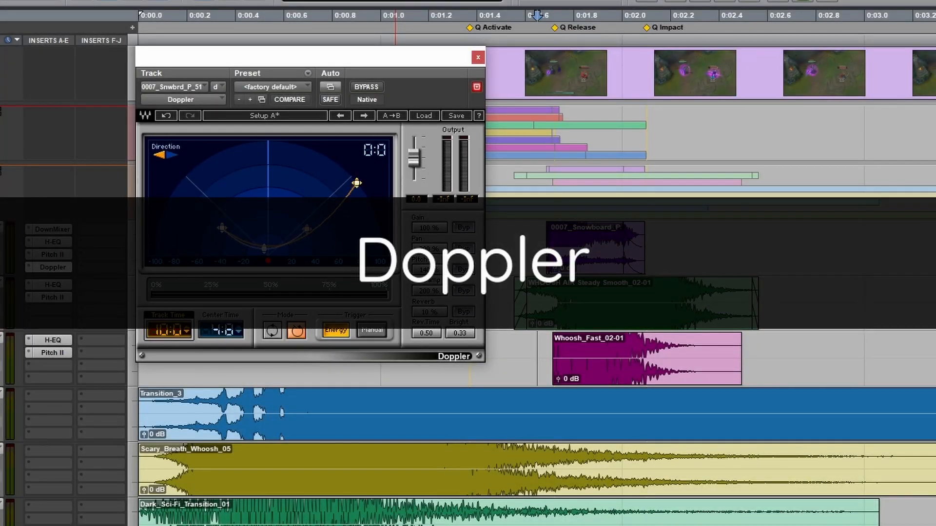
- Flatten the Doppler path on the Q Release Snowboard Passby track, flip its direction, and play it with Track Time 0.5 and Center Time 0.3
left_click_drag(356, 183, 307, 229)
left_click_drag(263, 249, 264, 225)
left_click(166, 154)
double_click(572, 248)
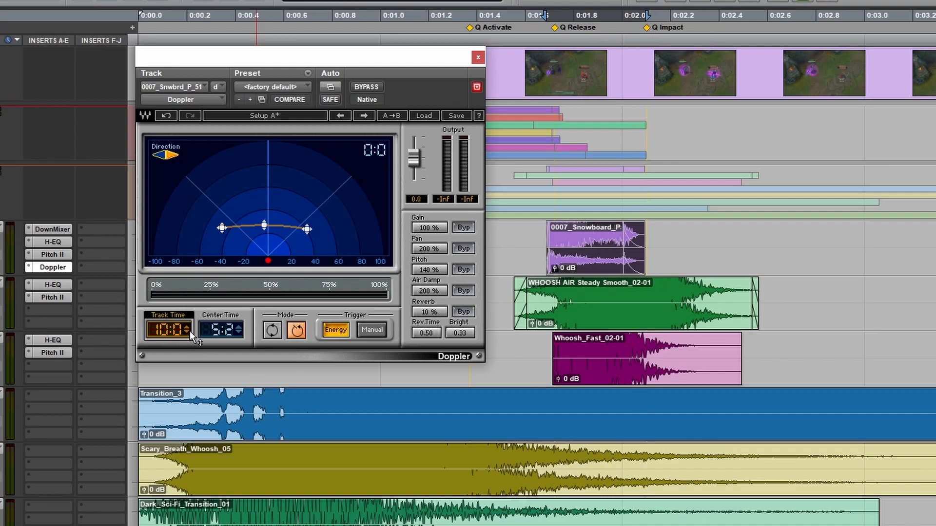
left_click(526, 241)
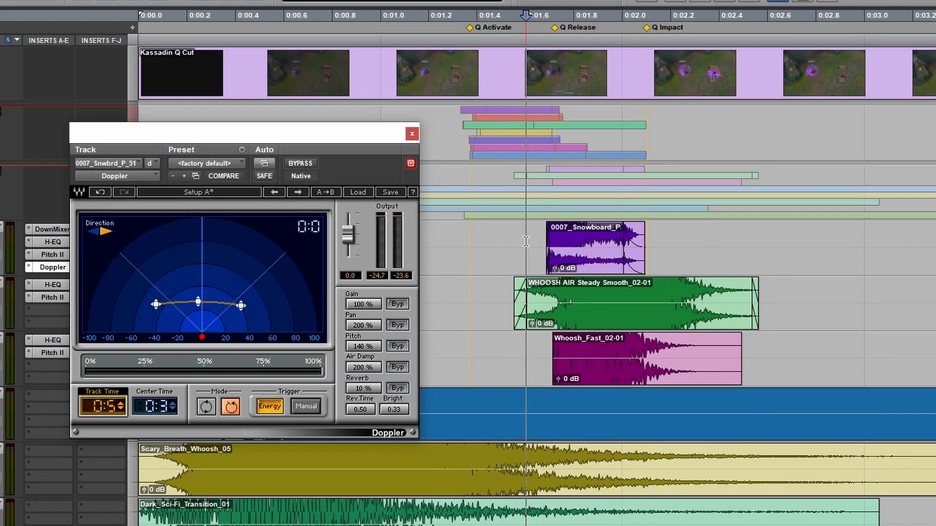
key("space")
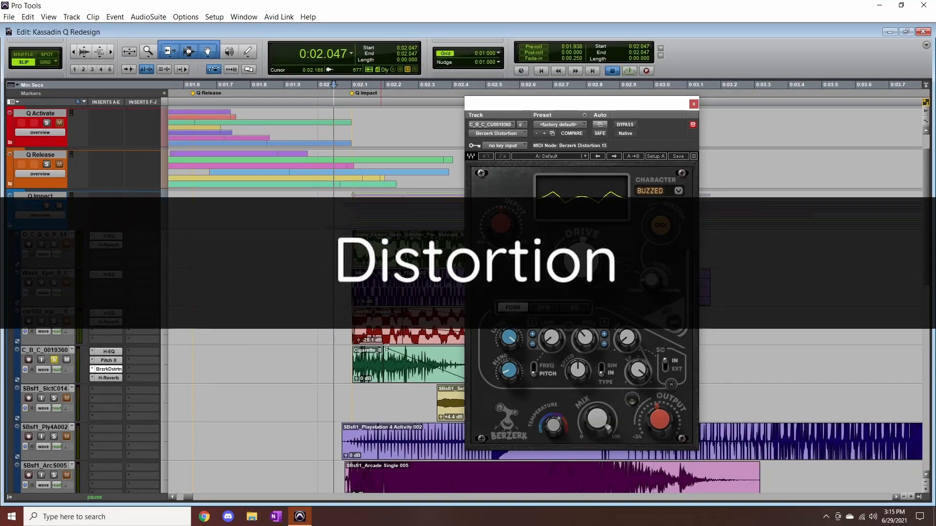
- Play the soloed Cigarette clip in Q Impact to hear Berzerk Distortion with the Buzzed character
key("space")
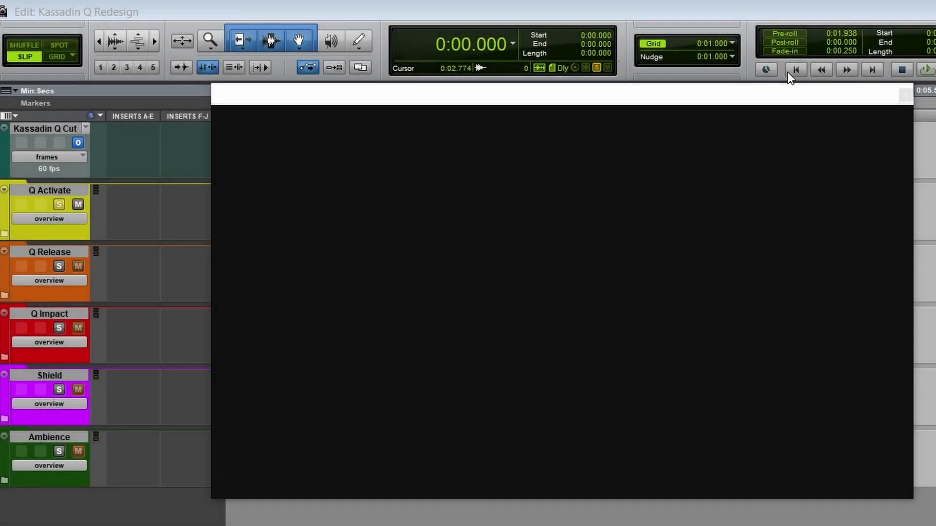
- Return to the start of the session and play the video with only the Q Activate folder soloed
left_click(797, 70)
key("space")
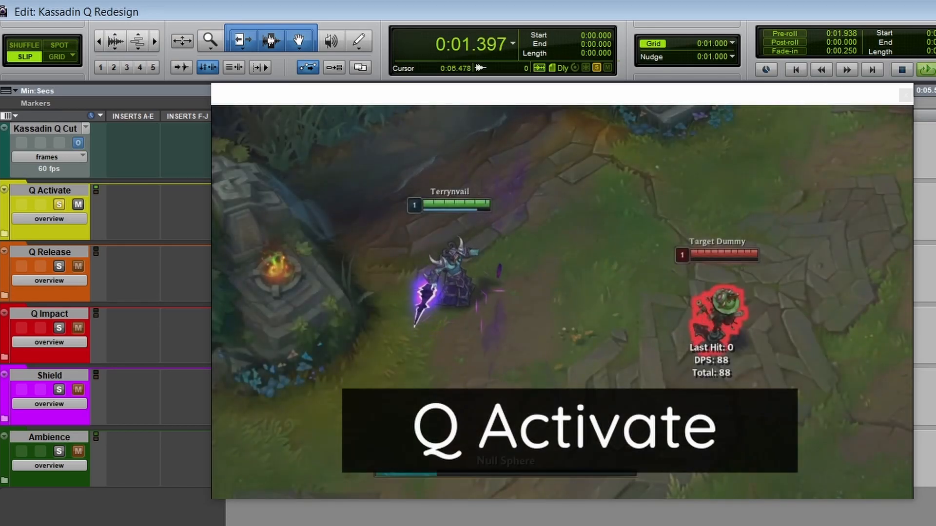